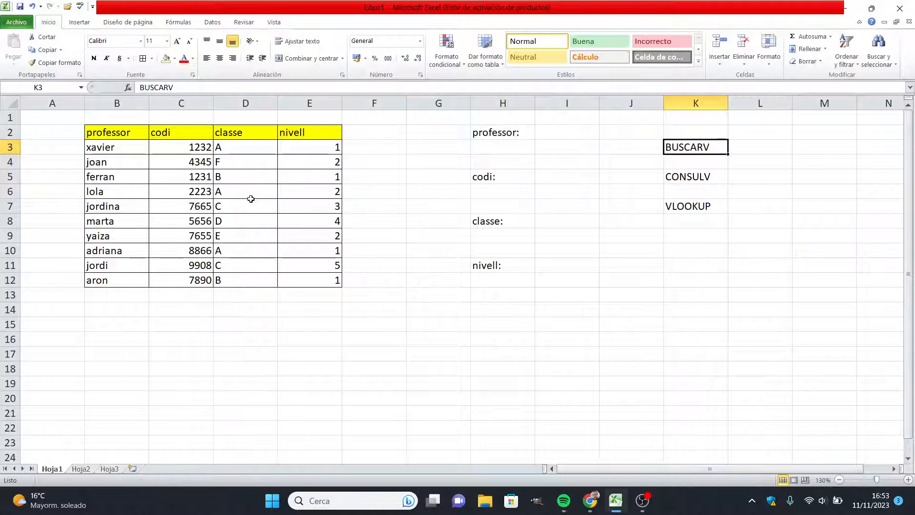
Step: Apply all borders and a light orange fill to cell H3 below the professor label
click(500, 148)
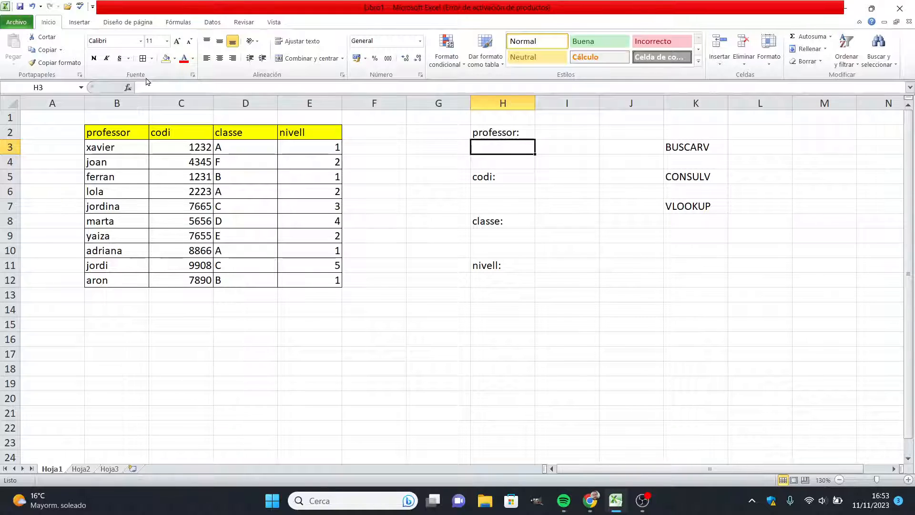
click(152, 58)
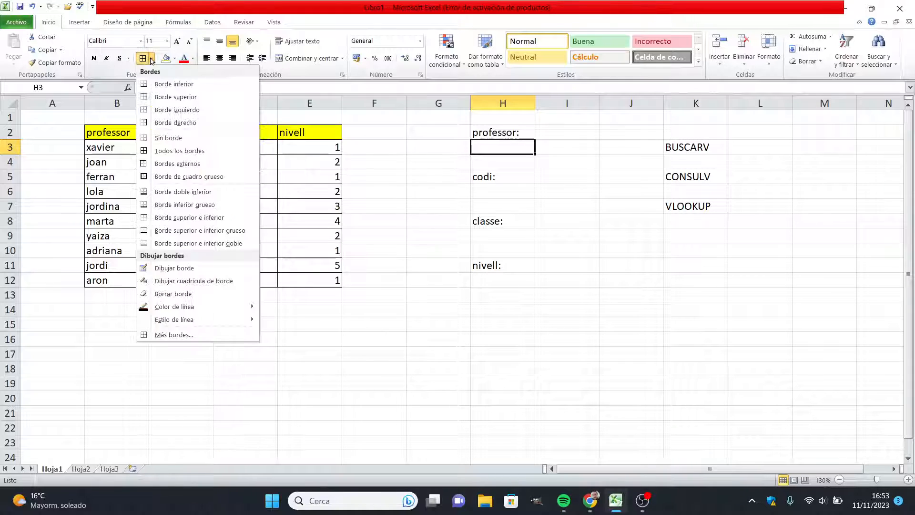
click(152, 150)
click(548, 195)
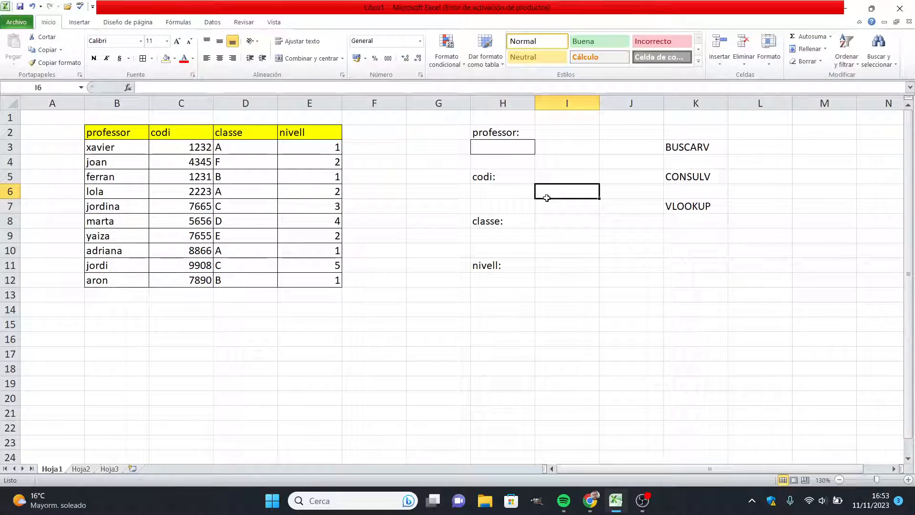
click(500, 147)
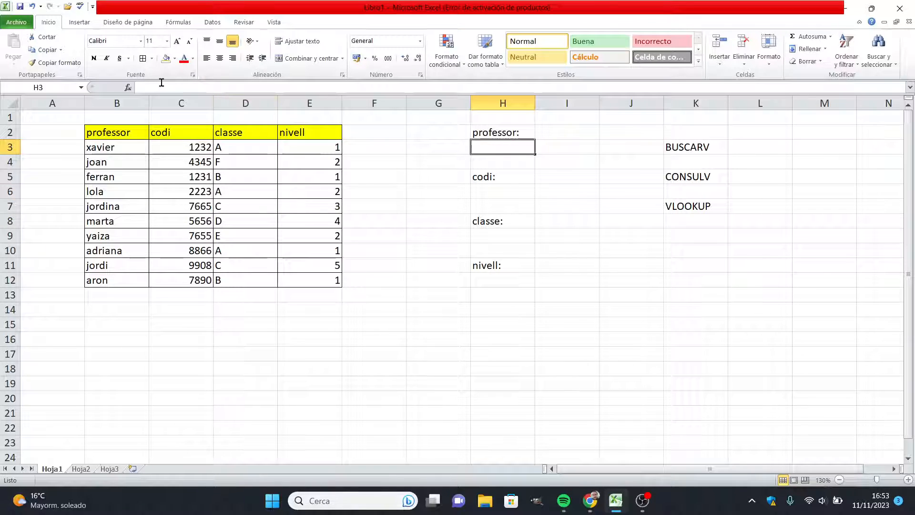
click(175, 58)
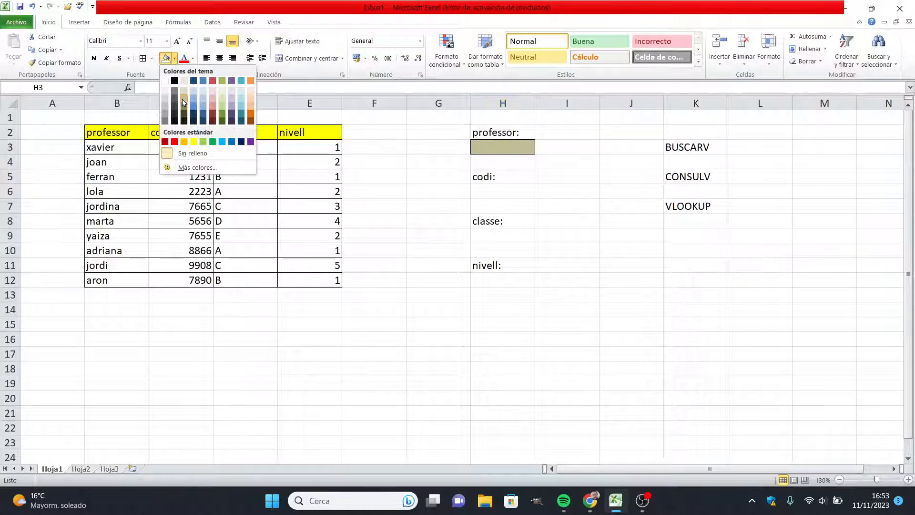
click(251, 98)
Step: Begin a BUSCARV formula in cell H6 below the codi label
click(505, 191)
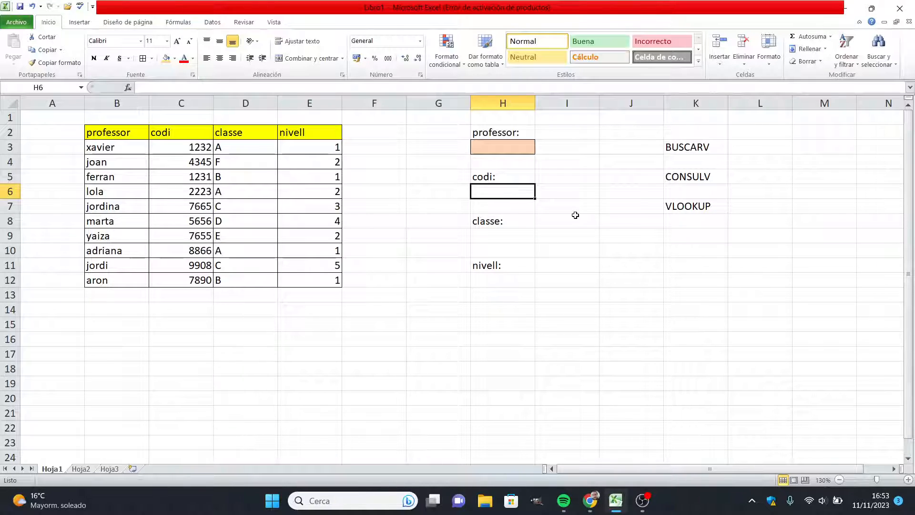
text(=)
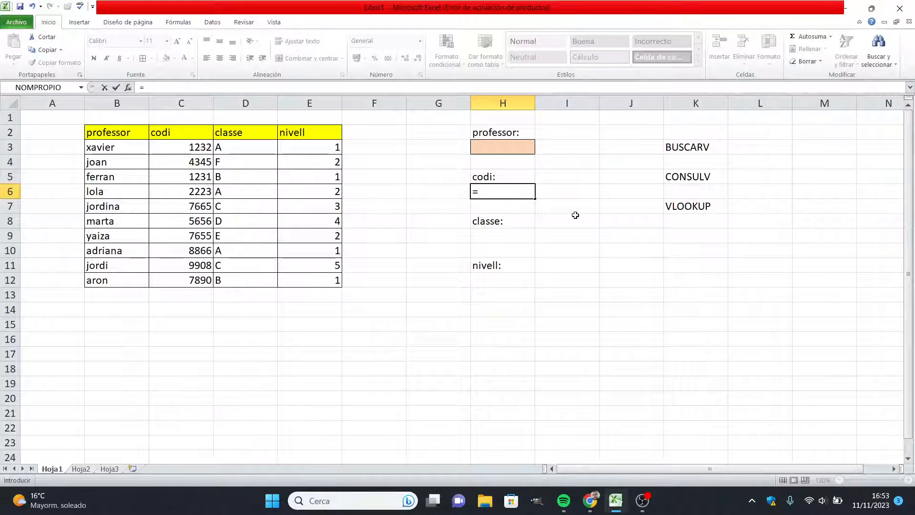
text(BUSCA)
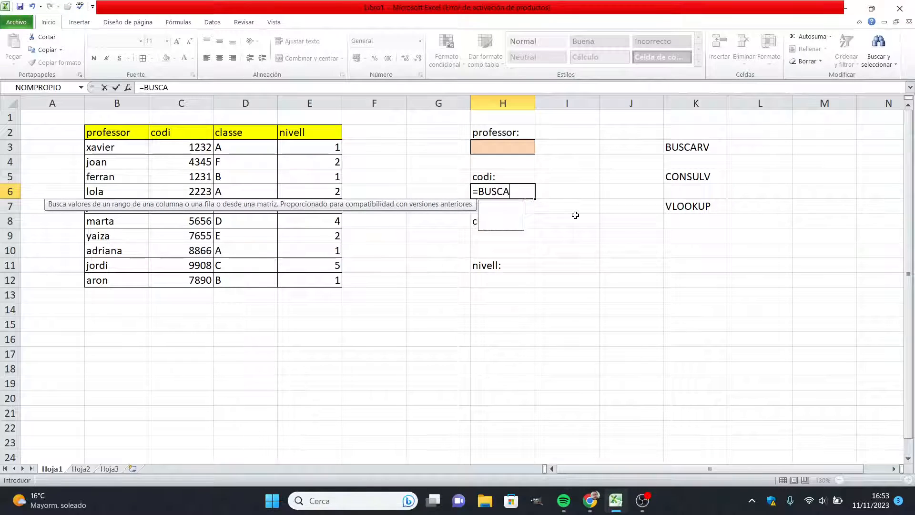
text(RV()
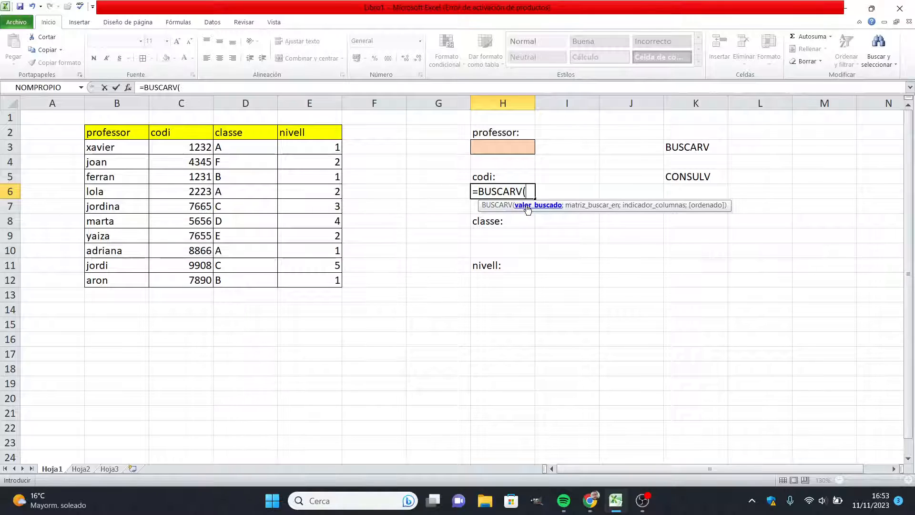
text(FER)
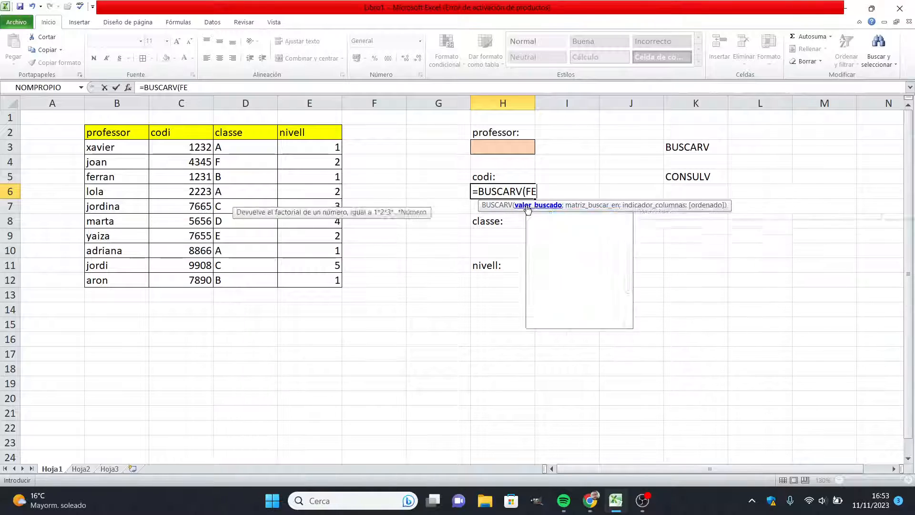
key(BackSpace)
key(BackSpace)
key(BackSpace)
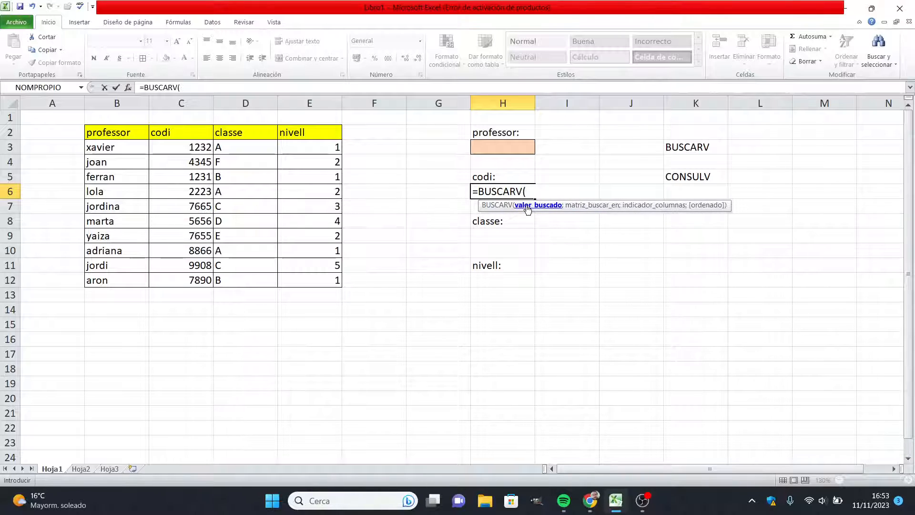
Step: Complete the H6 formula with the name from B5 as quoted lookup text, range B2:E12, column index 2 and match type 0
text("ferran";)
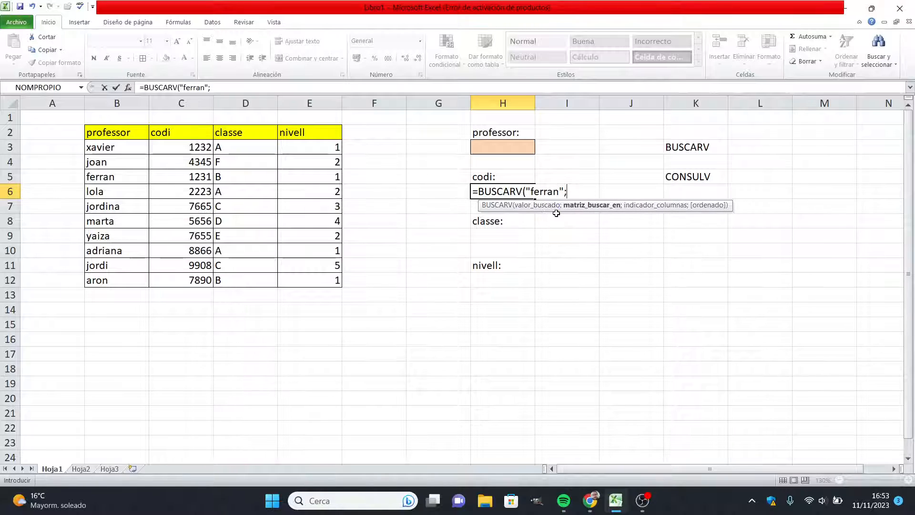
drag(130, 139, 312, 286)
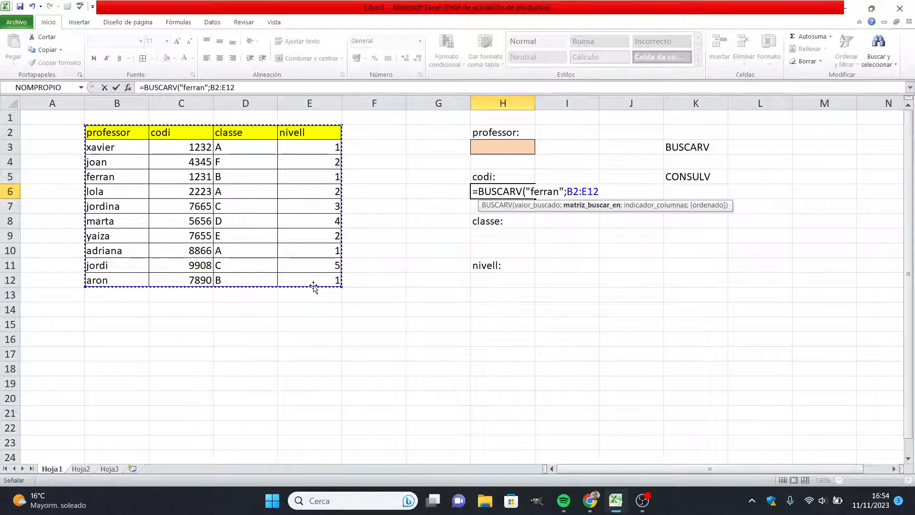
text(;)
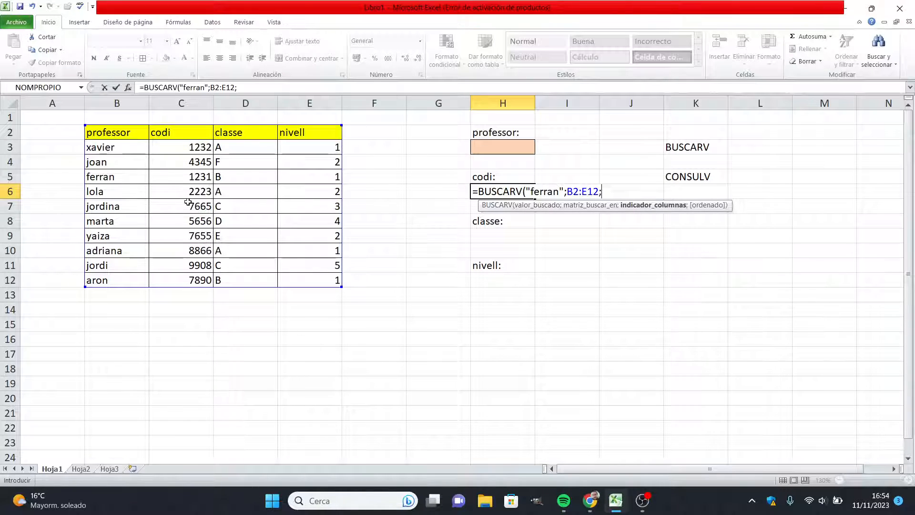
text(2;)
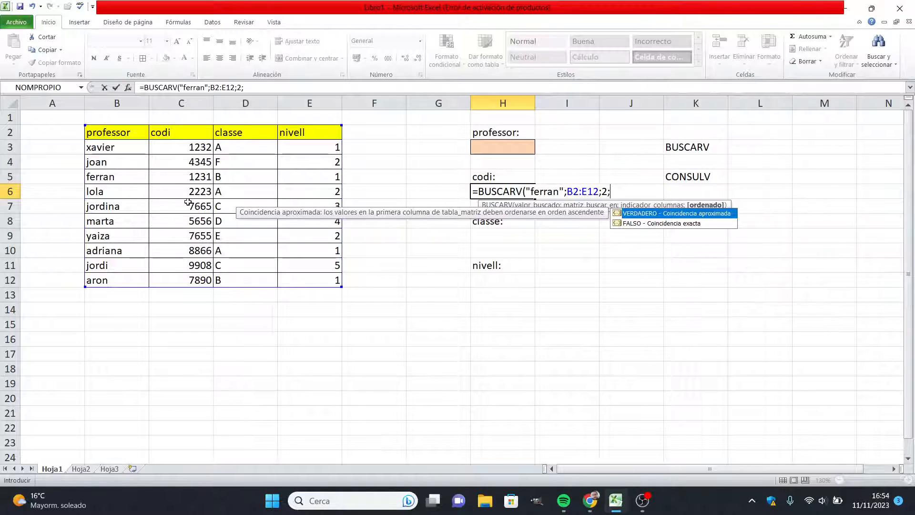
text(0)
text())
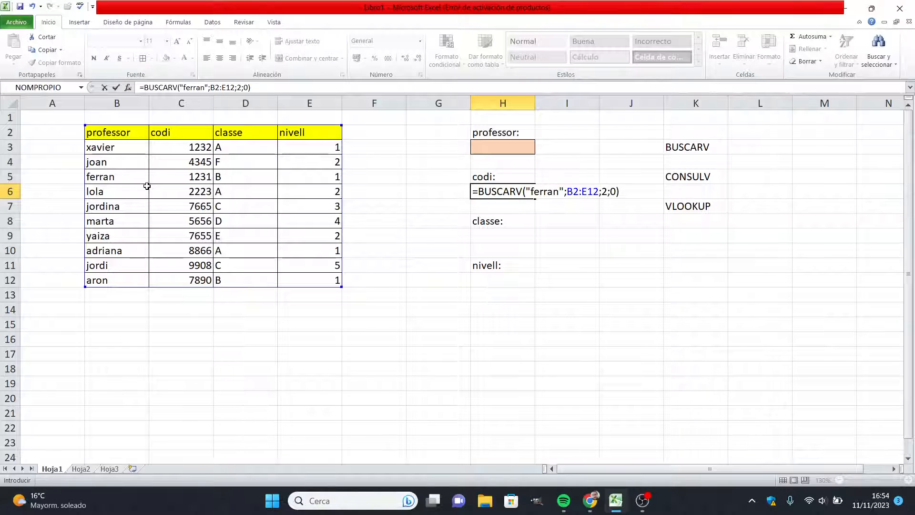
key(Return)
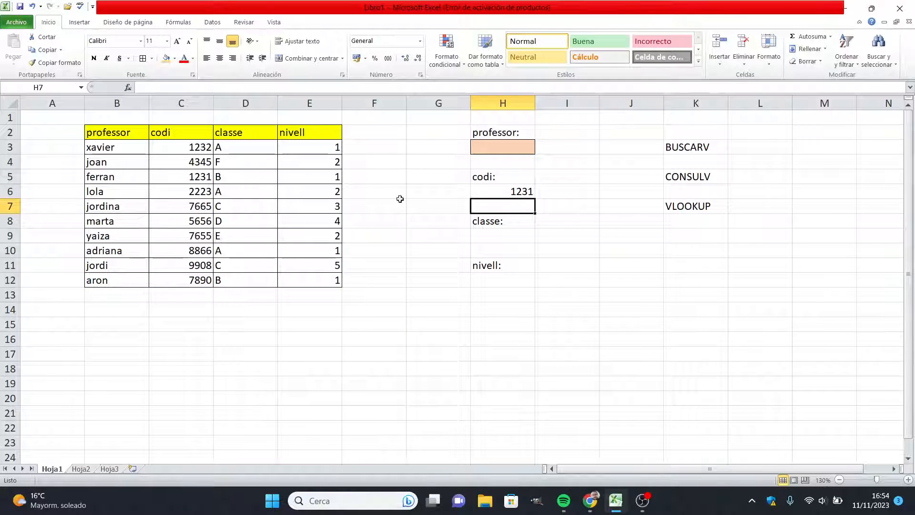
Step: Replace the quoted name in the H6 BUSCARV formula with a reference to cell H3
click(509, 190)
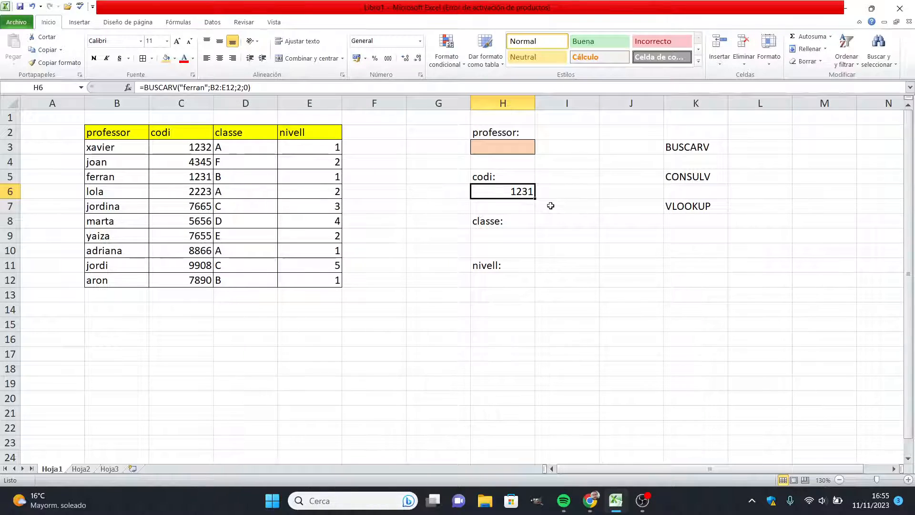
click(195, 176)
click(516, 189)
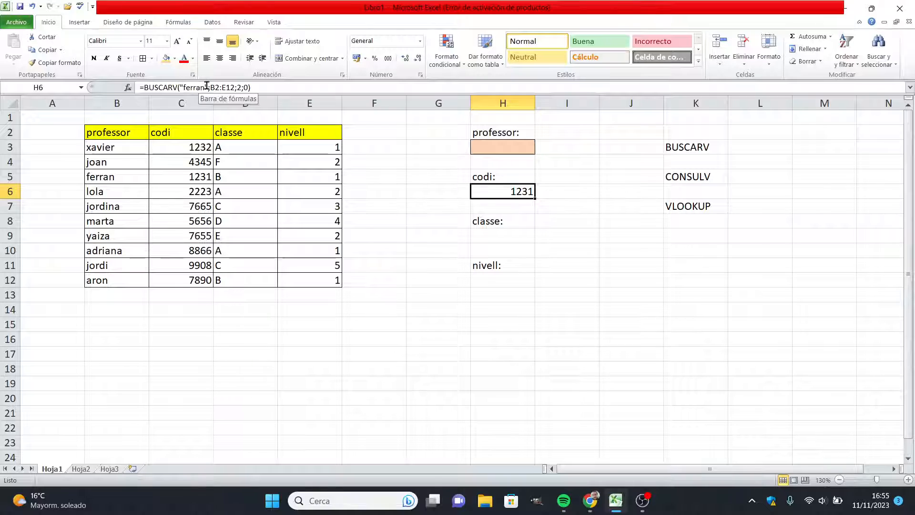
drag(206, 86, 180, 87)
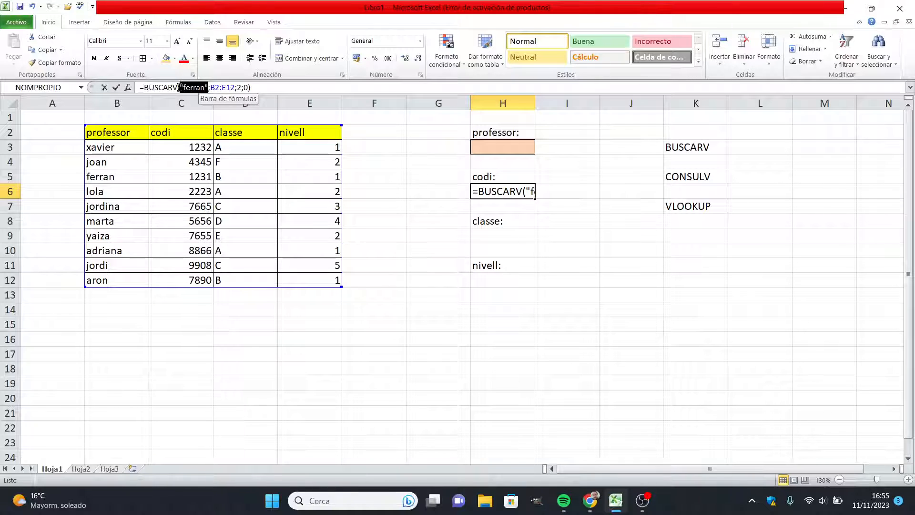
click(494, 147)
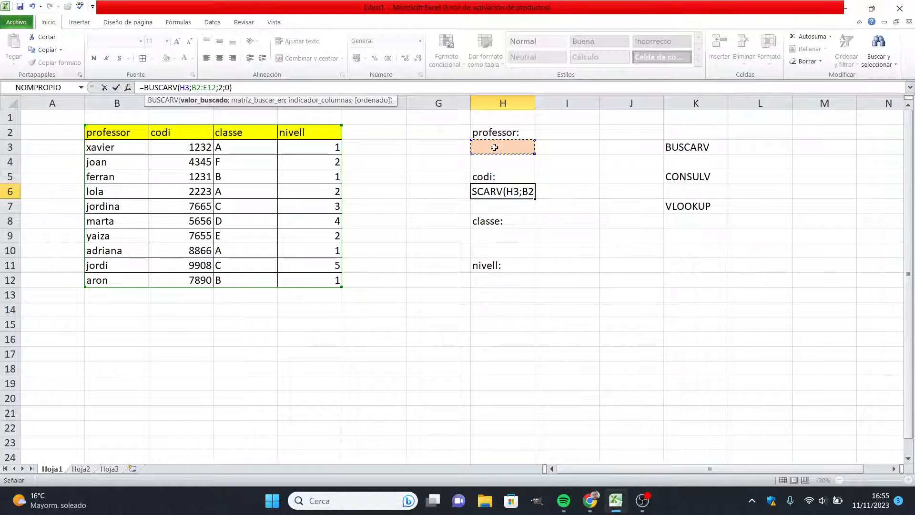
key(Return)
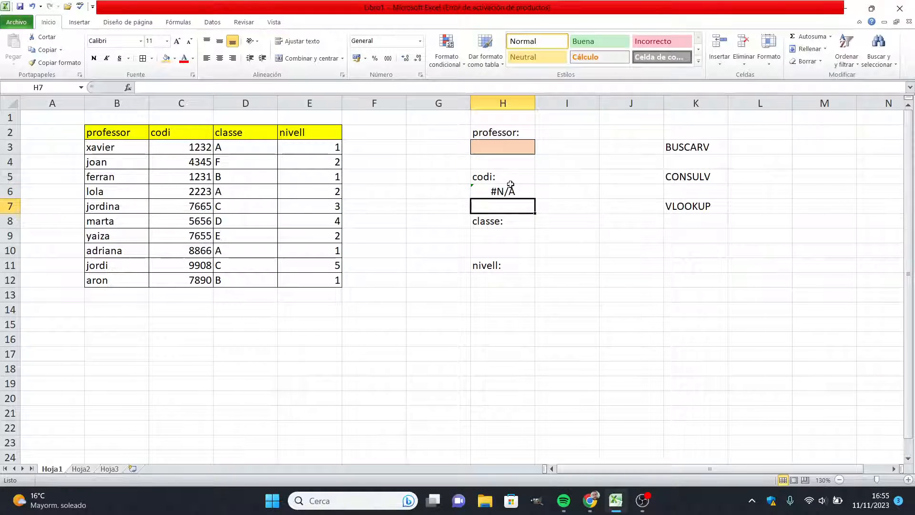
Step: Enter the professor's name listed in B8 into cell H3, and check the code lookup in H6
click(514, 147)
text(marta)
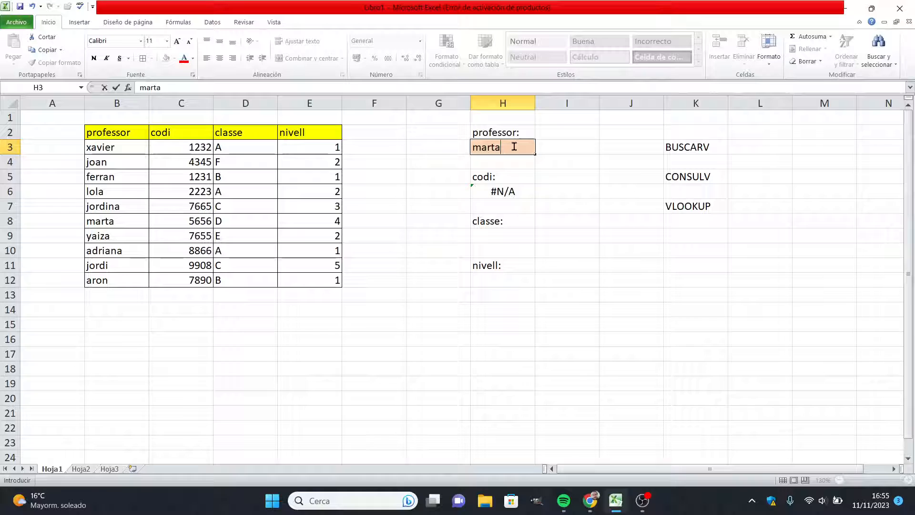
key(Return)
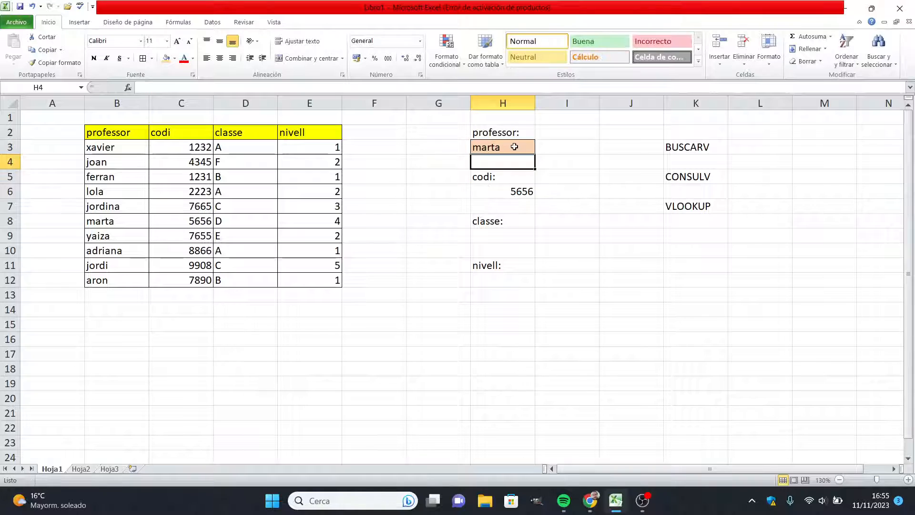
click(502, 187)
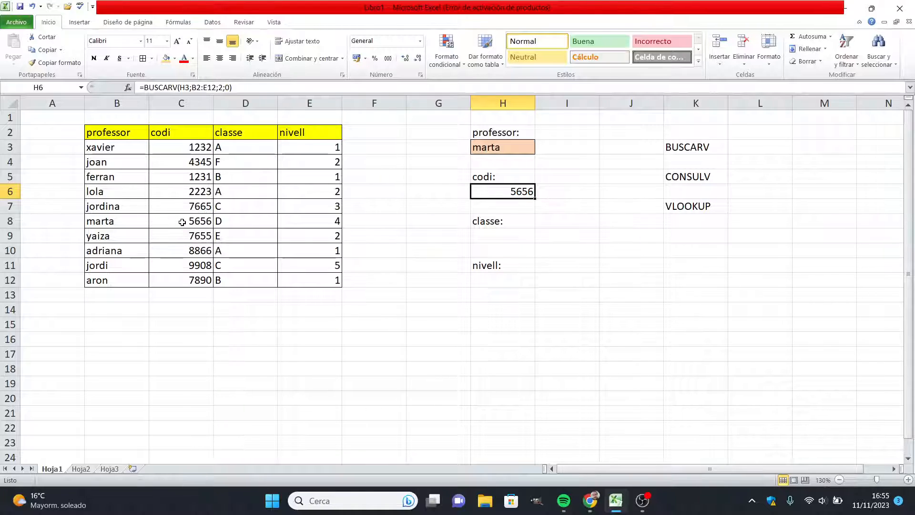
Step: Enter a BUSCARV formula in H9 under classe, using lookup value H3, range B2:E12, column index 3 and match type 0
click(511, 236)
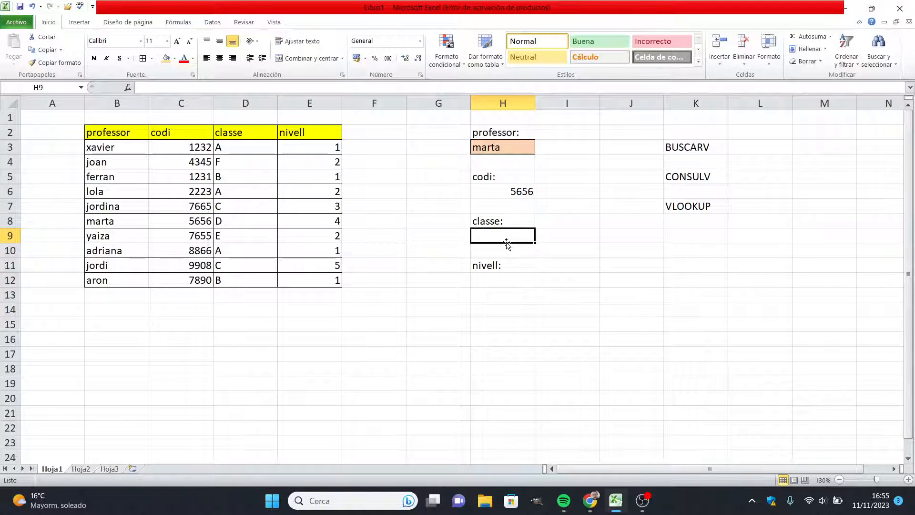
text(=)
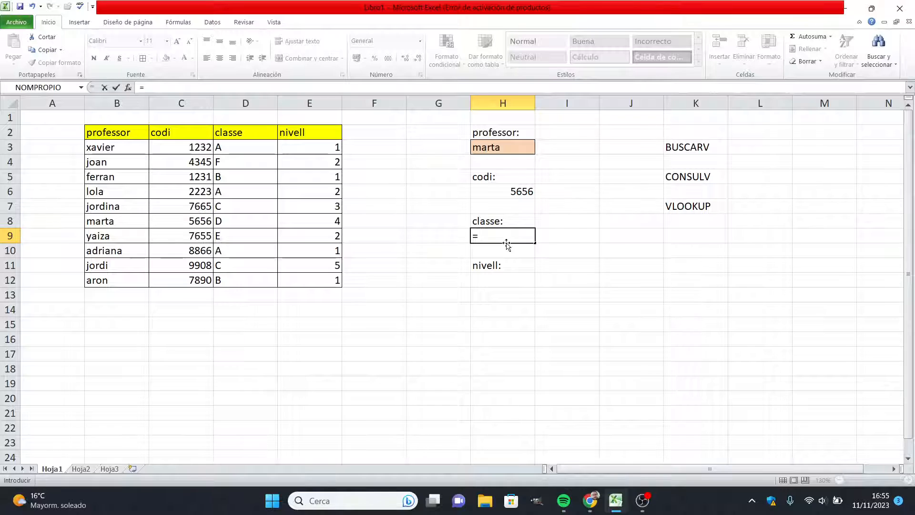
text(buscar)
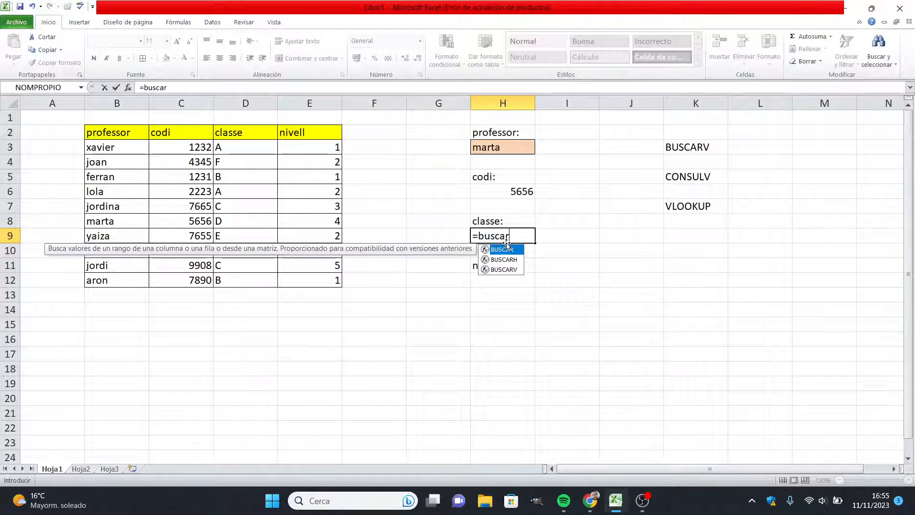
text(v()
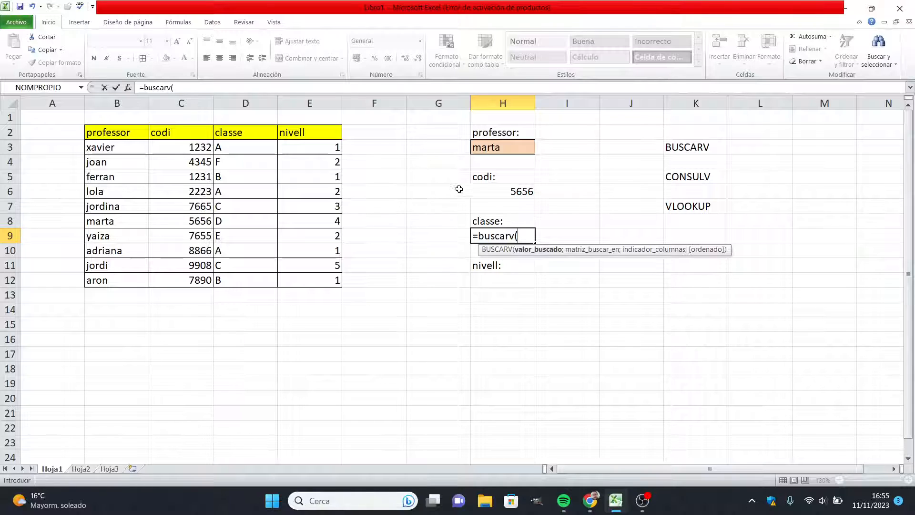
click(506, 148)
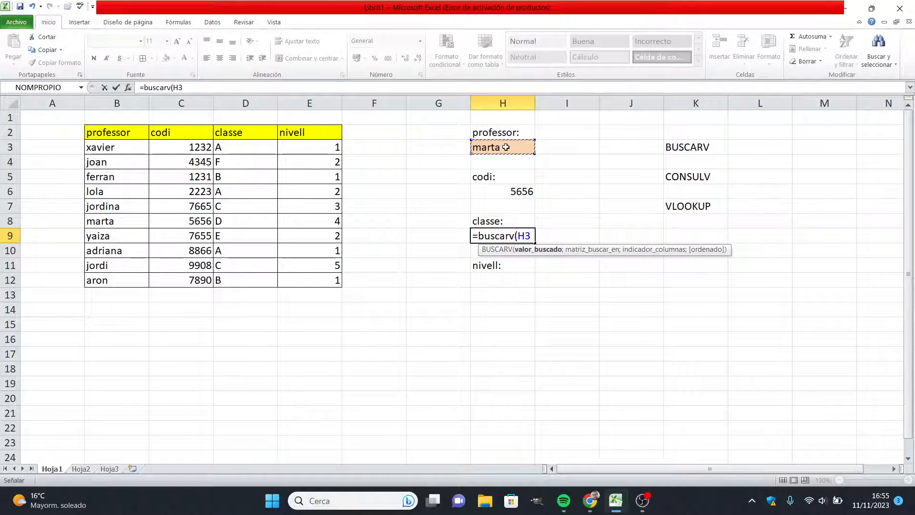
text(;)
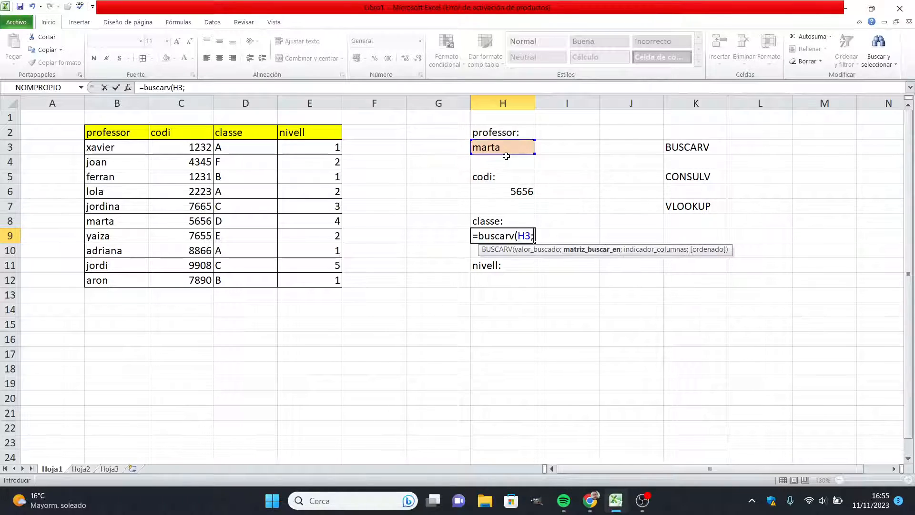
drag(138, 139, 309, 278)
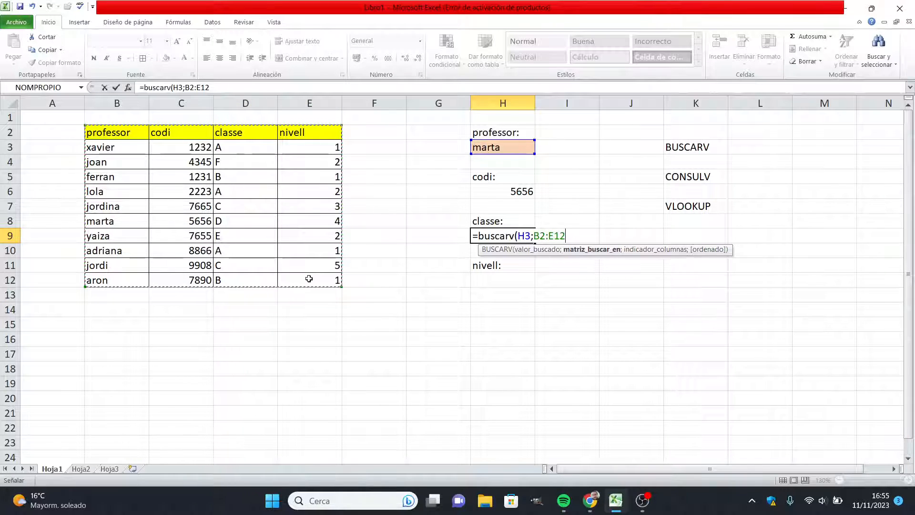
text(;)
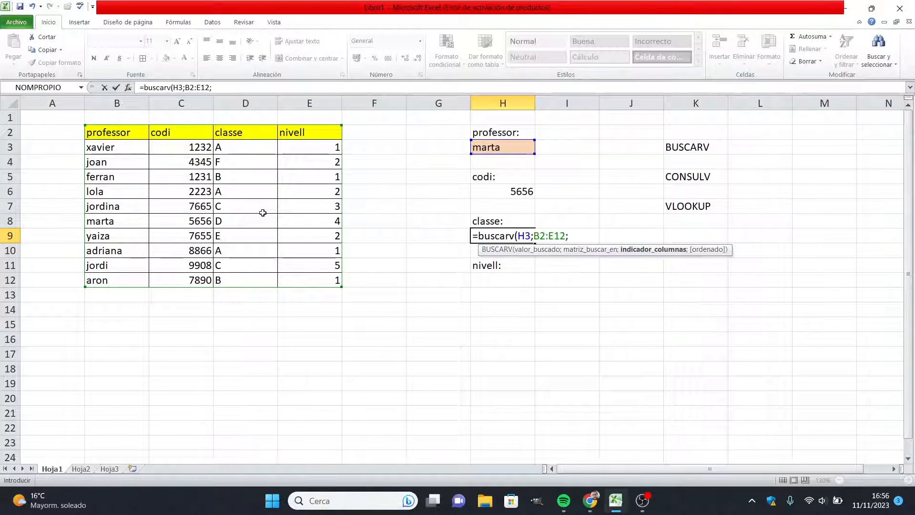
text(3;)
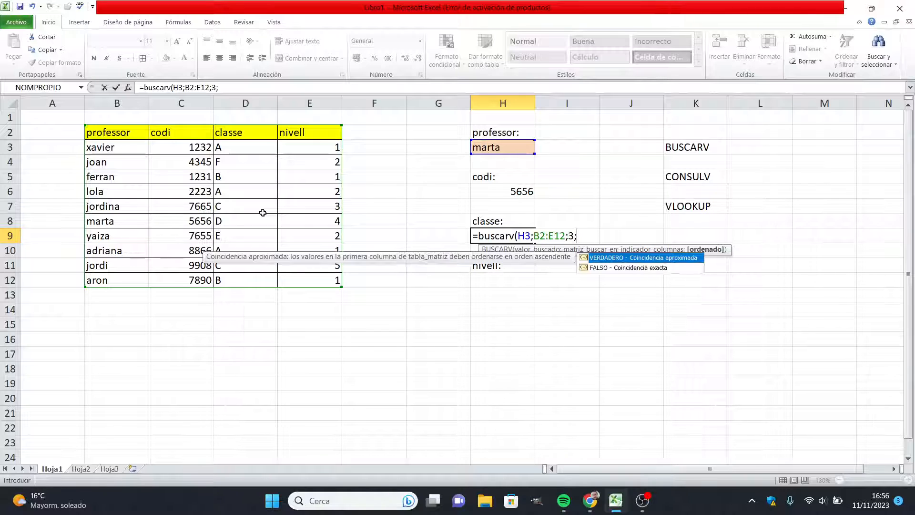
text(0))
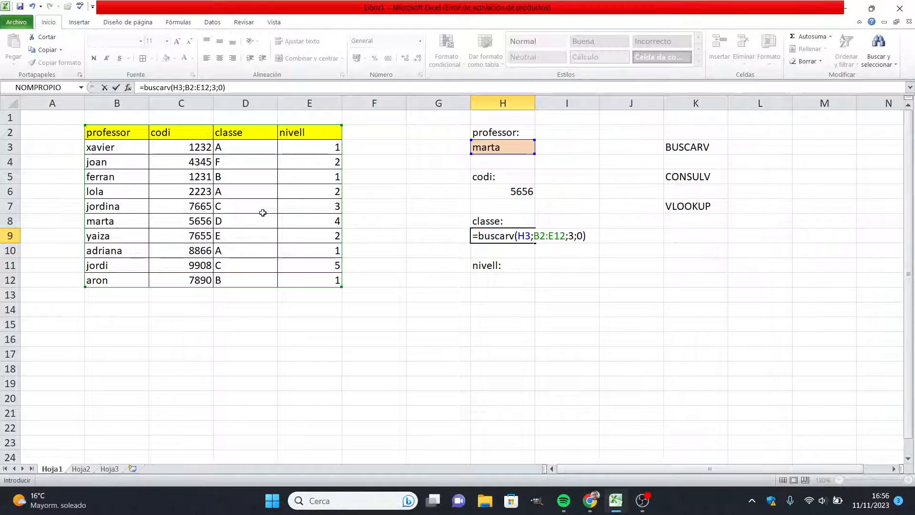
key(Return)
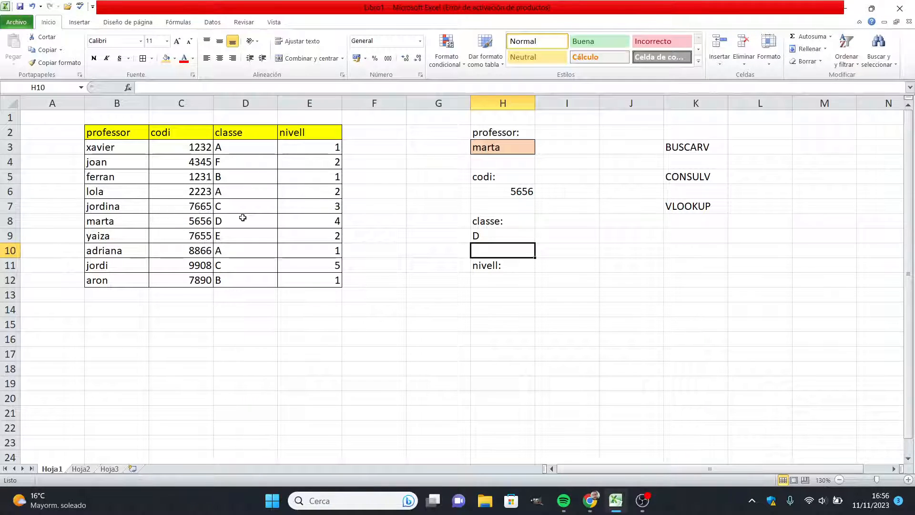
Step: Enter the professor's name listed in B12 into H3 to test the code and class lookups
click(502, 149)
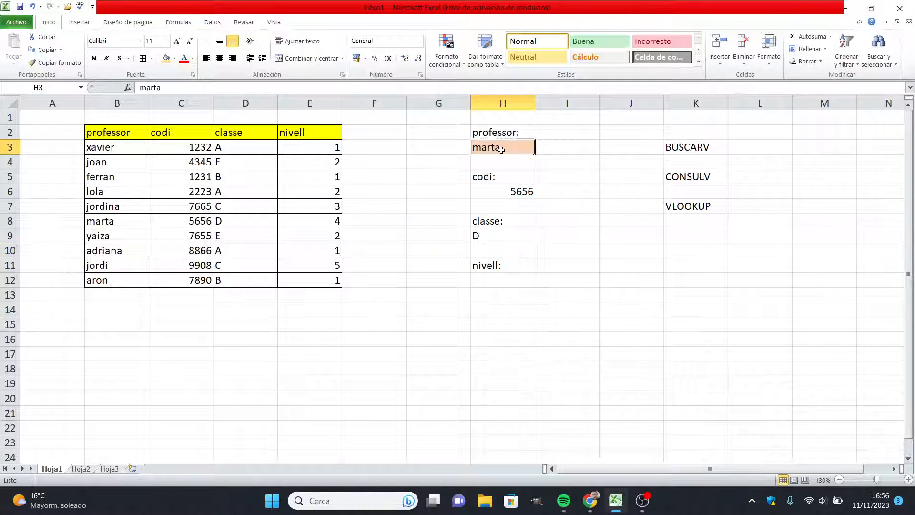
text(ar)
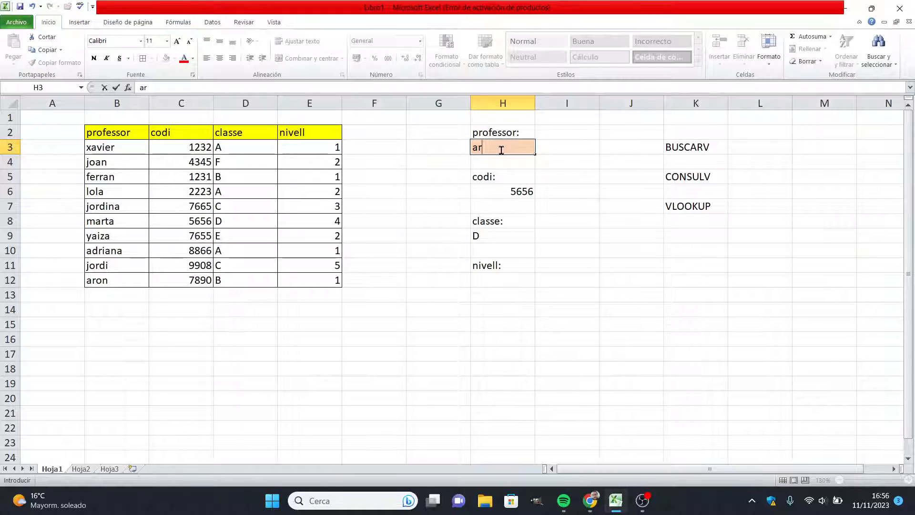
text(on)
key(Return)
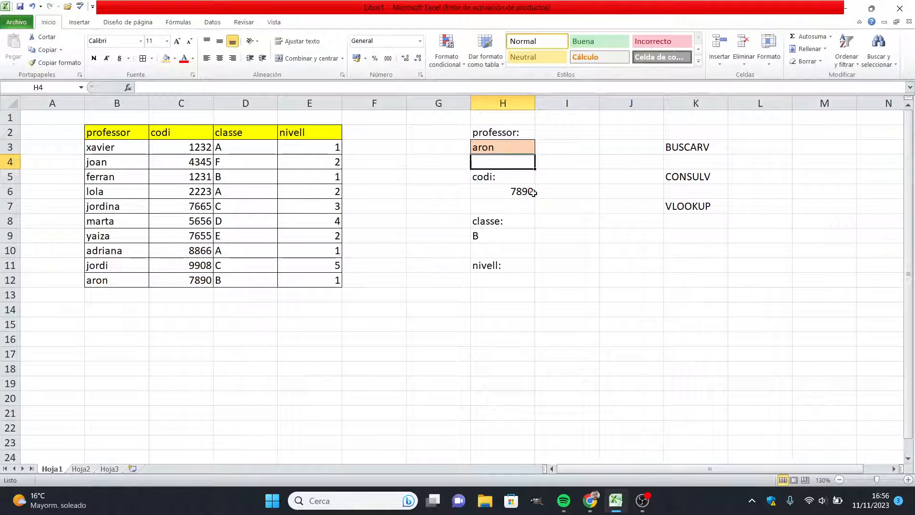
Step: Enter a BUSCARV formula in H12 under nivell, using lookup value H3, range B2:E12, column index 4 and match type 0
click(501, 280)
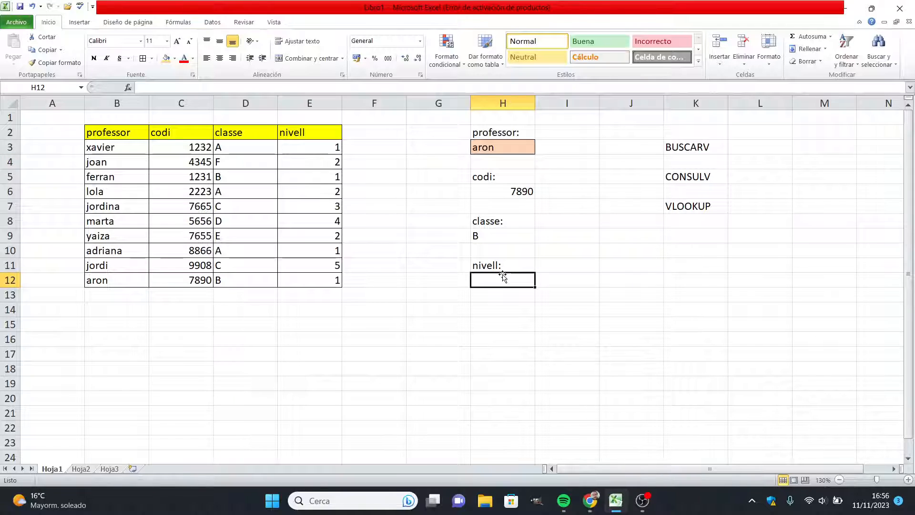
text(=)
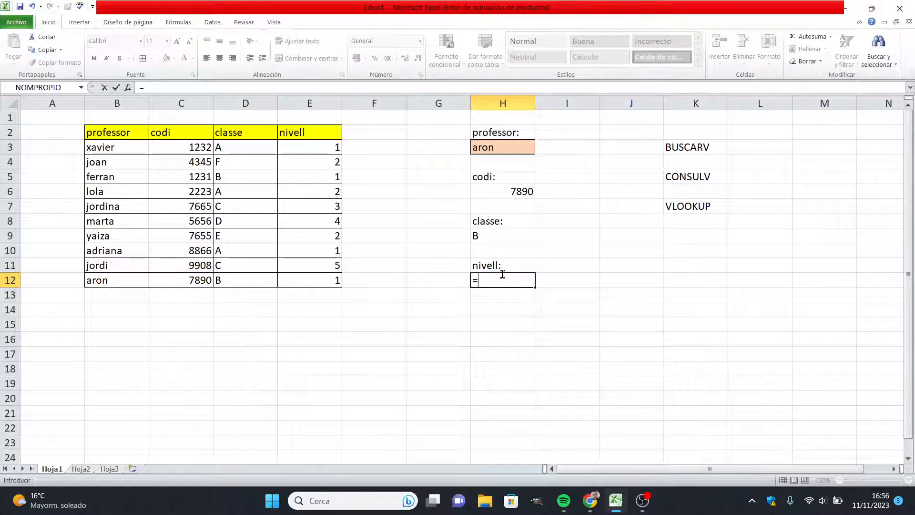
text(busca)
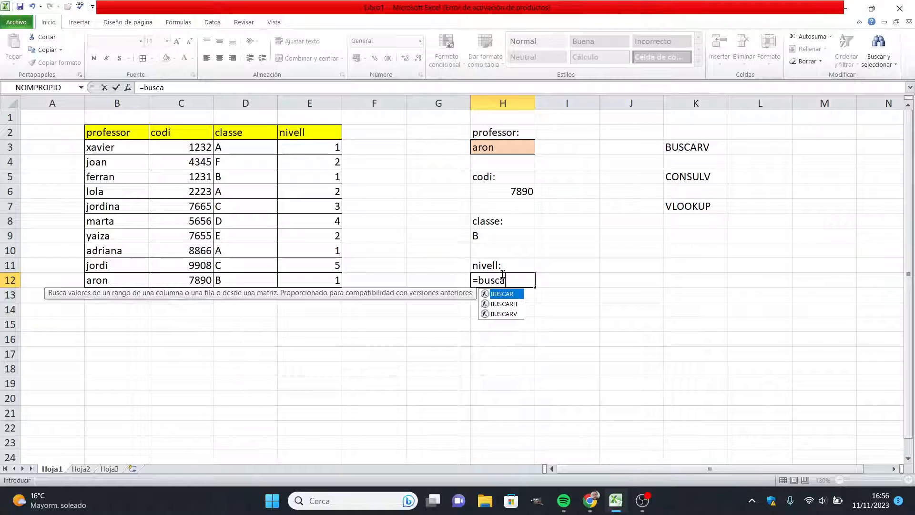
text(rv)
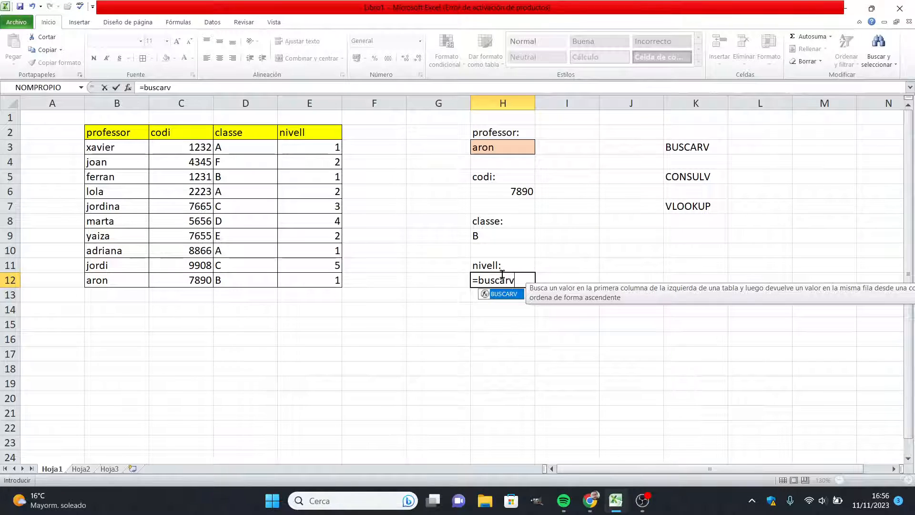
text(()
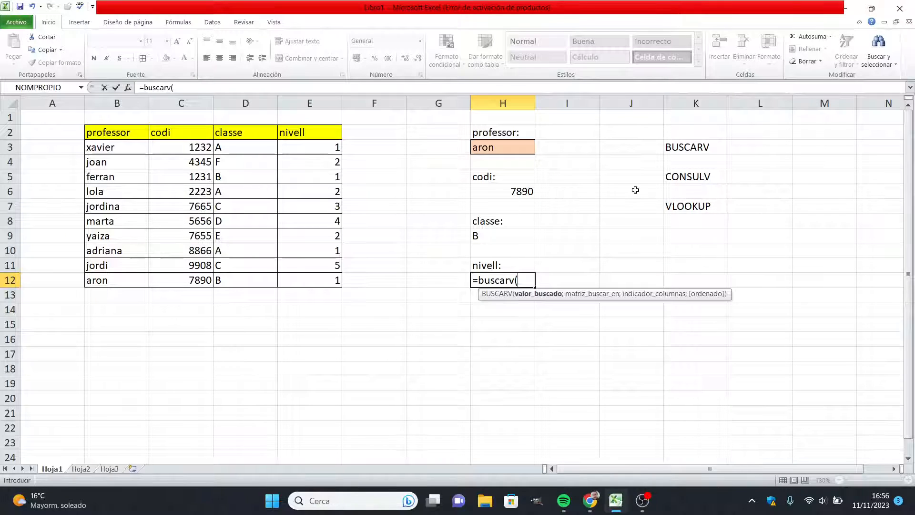
click(526, 148)
text(;)
drag(133, 130, 303, 277)
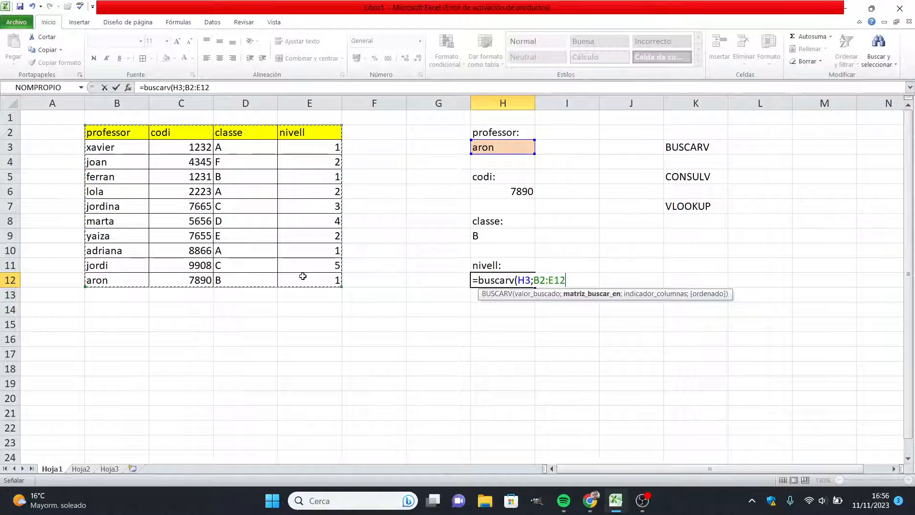
text(;)
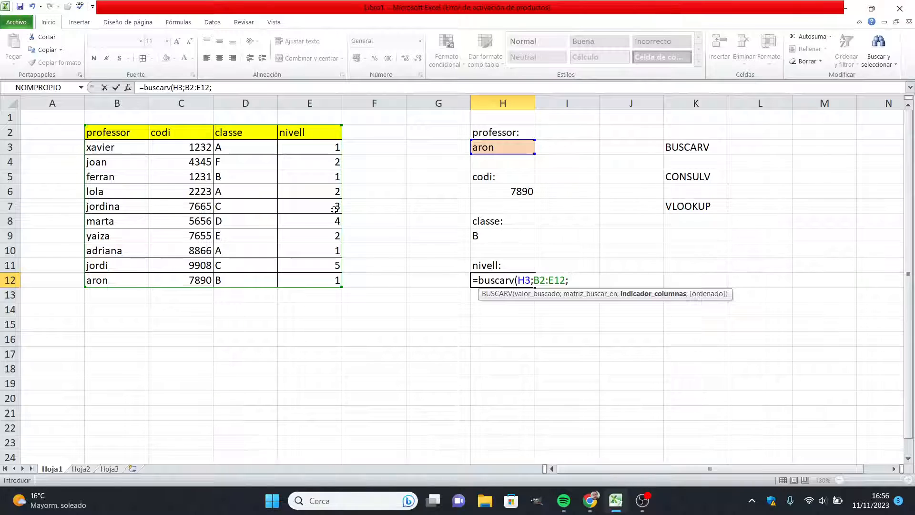
text(4;)
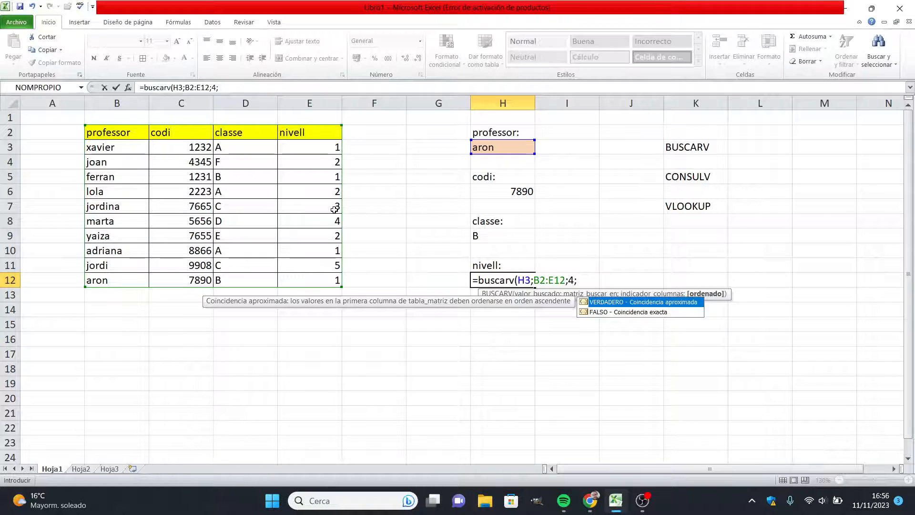
text(0))
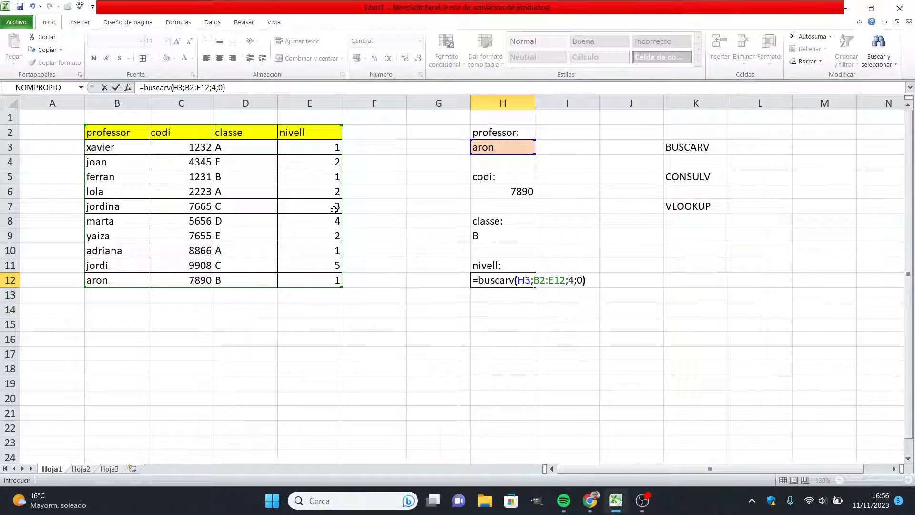
key(Return)
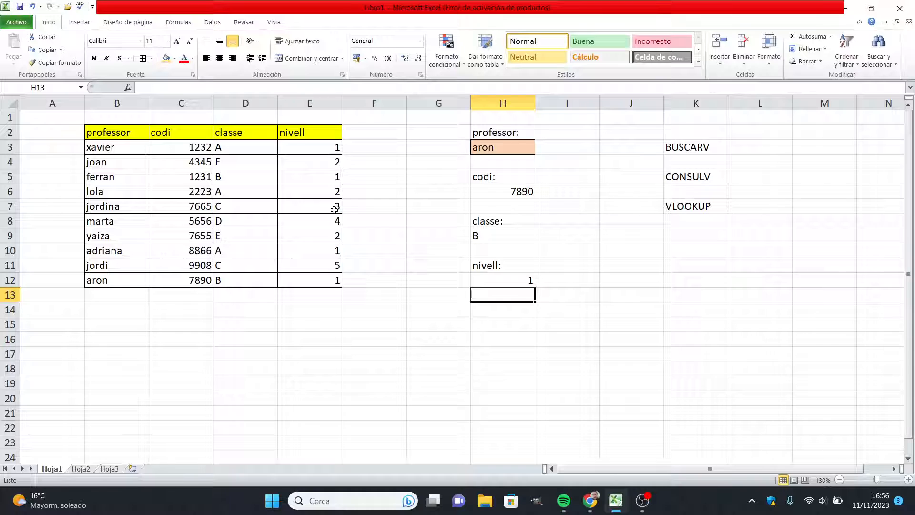
Step: Enter the professor's name listed in B3 into H3 to test the code, class and level lookups
click(504, 282)
click(508, 147)
text(x)
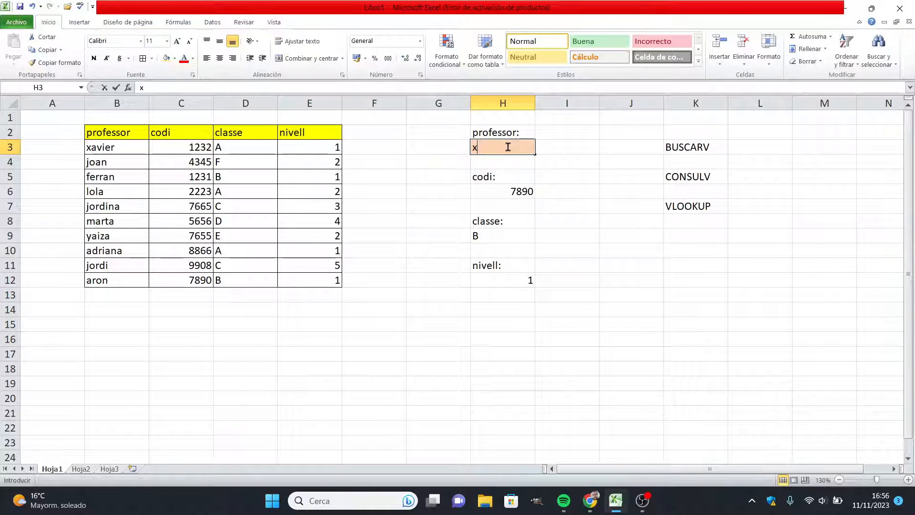
text(avi)
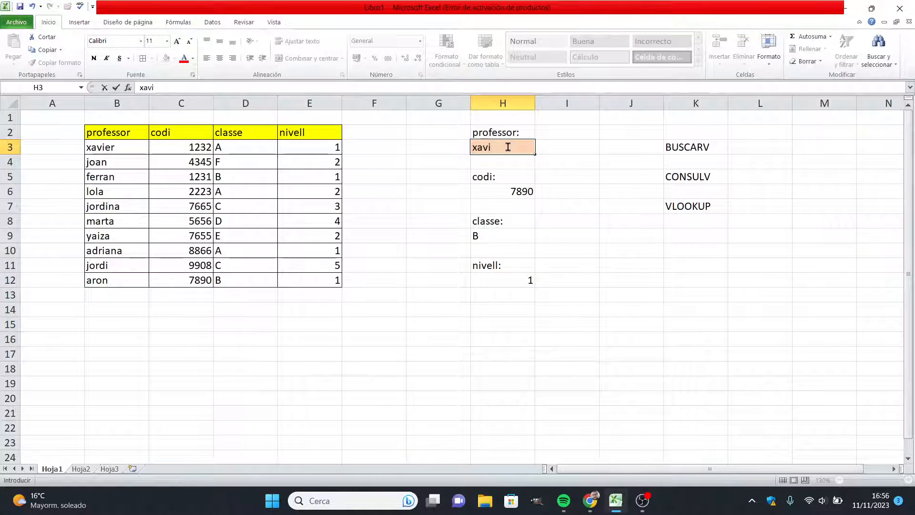
text(er)
key(Return)
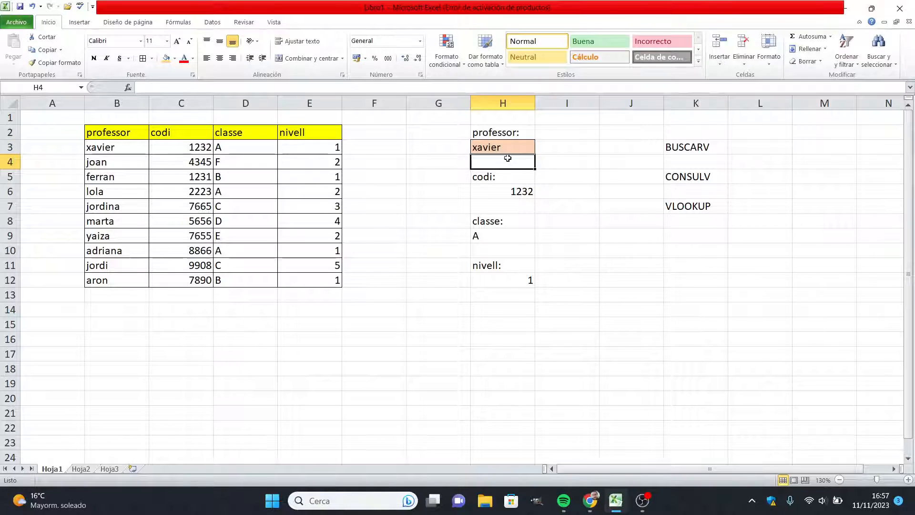
Step: Enter the professor's name listed in B4 into H3 and check all three lookups
click(507, 147)
text(j)
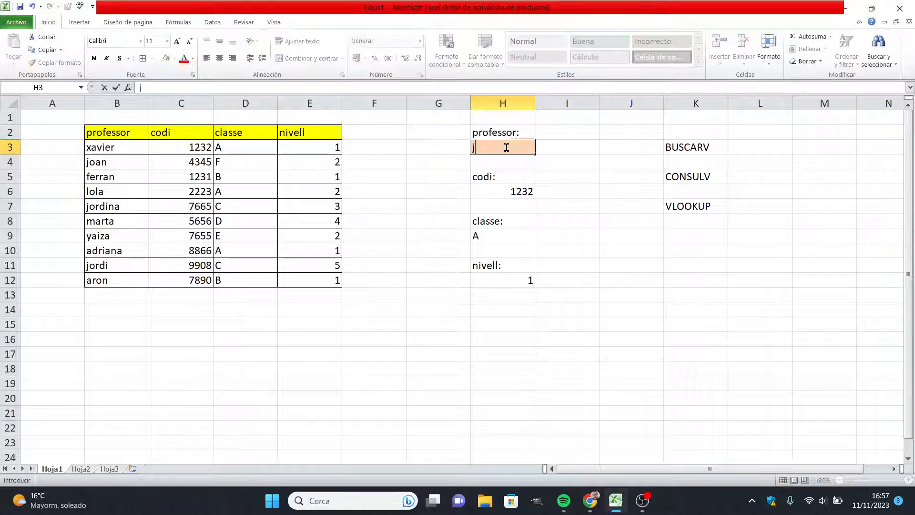
text(oan)
key(Return)
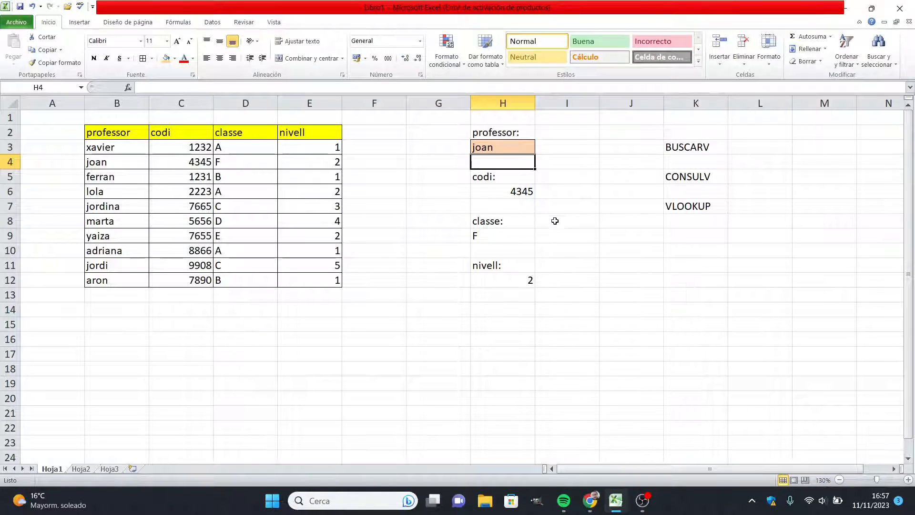
Step: Review the function names in K3, K5 and K7, the source table B2:E12 and the lookup input cell H3
click(498, 146)
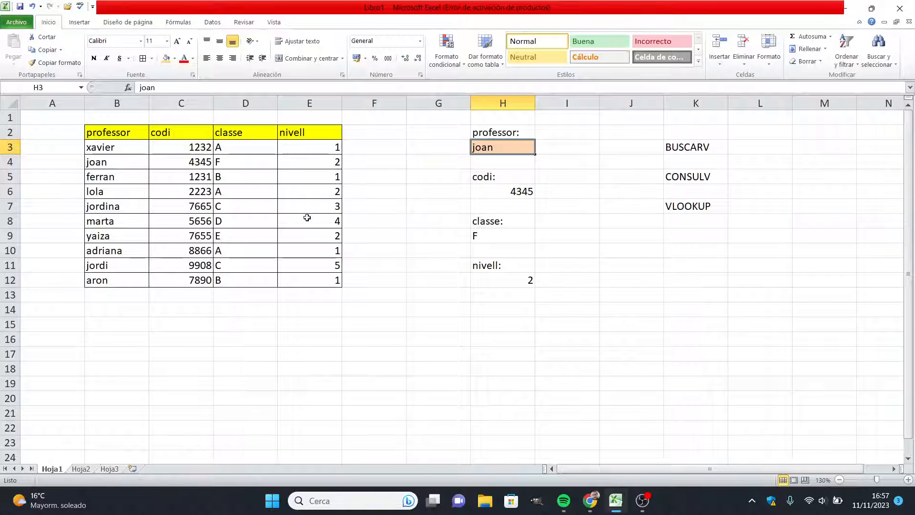
click(697, 149)
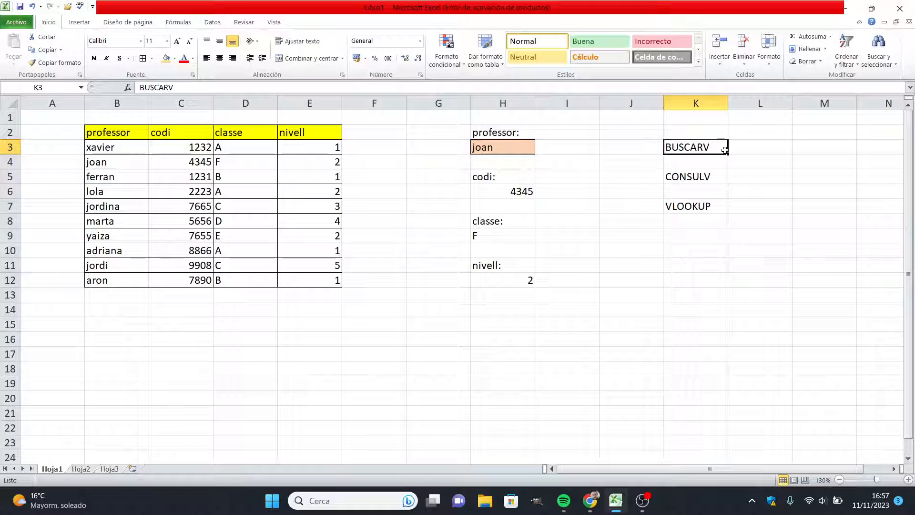
click(689, 180)
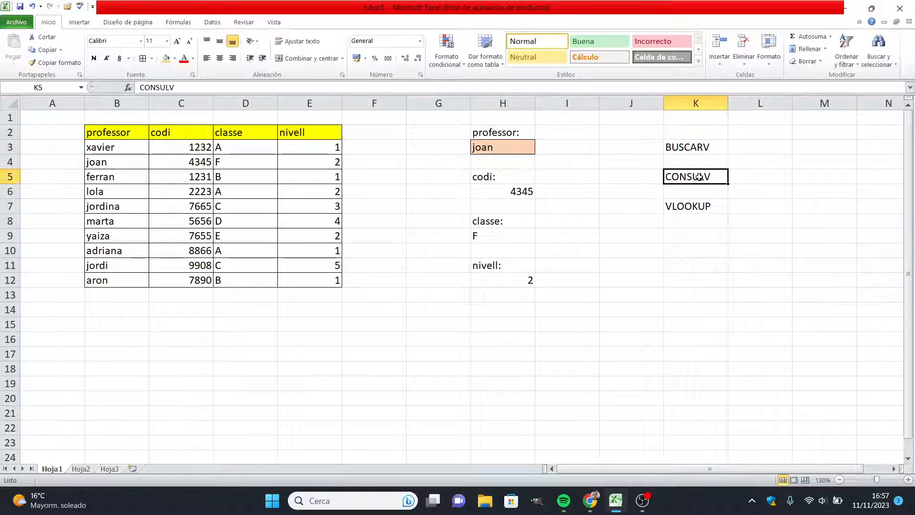
click(699, 211)
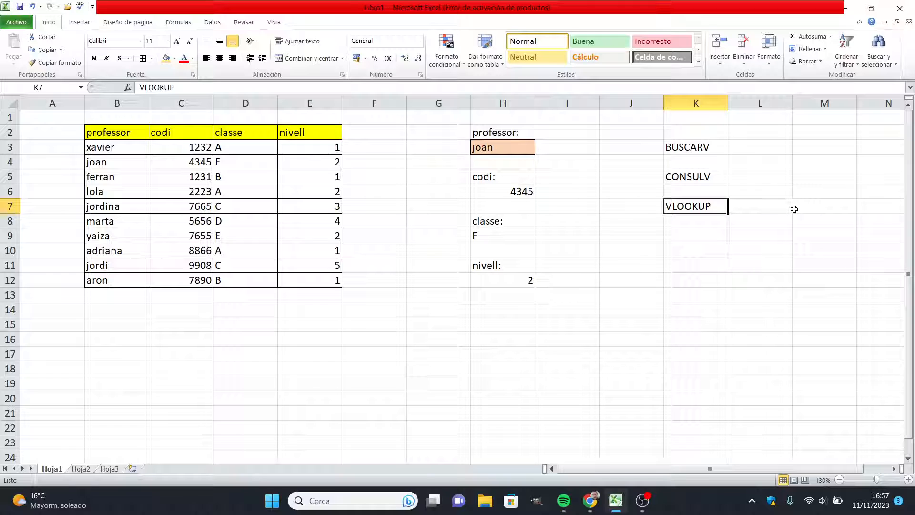
click(424, 343)
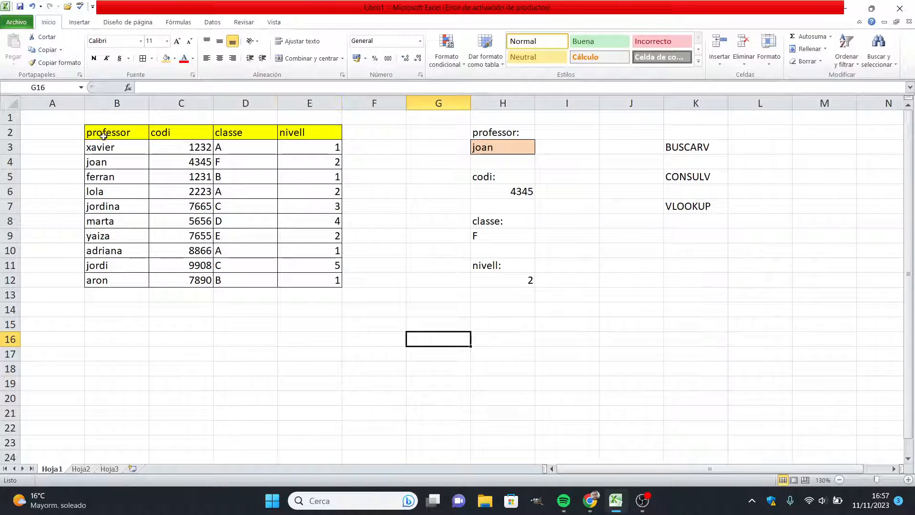
drag(104, 136, 313, 286)
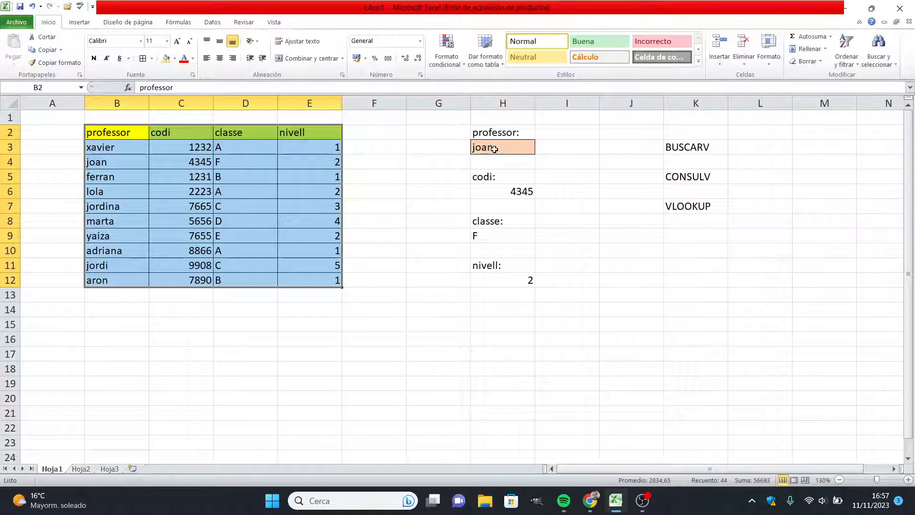
click(367, 222)
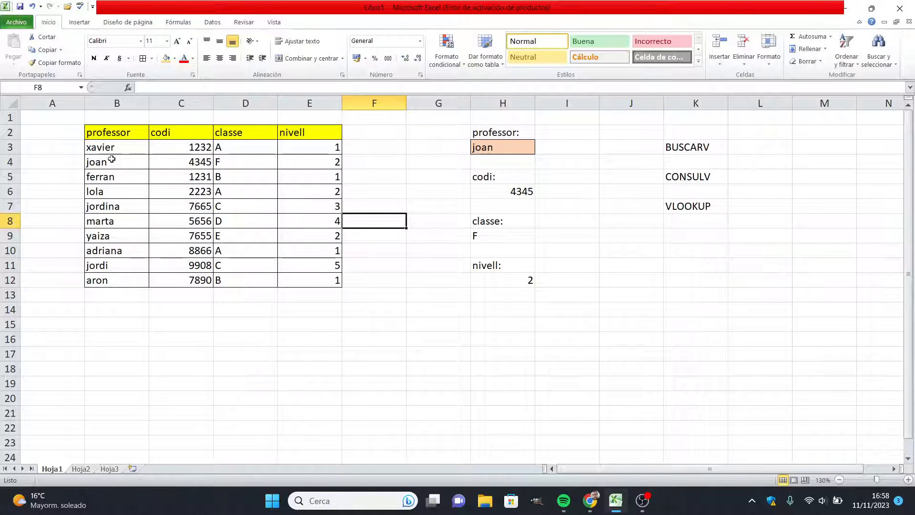
click(491, 147)
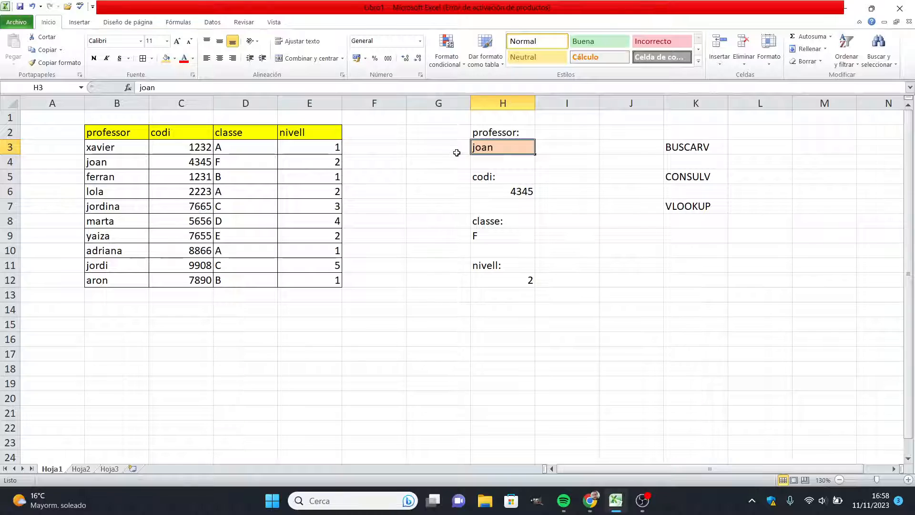
mouse_move(617, 500)
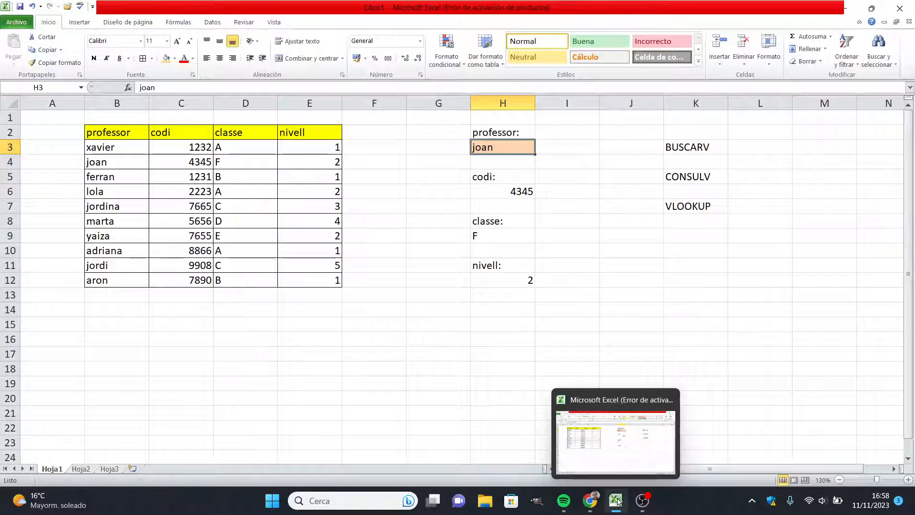